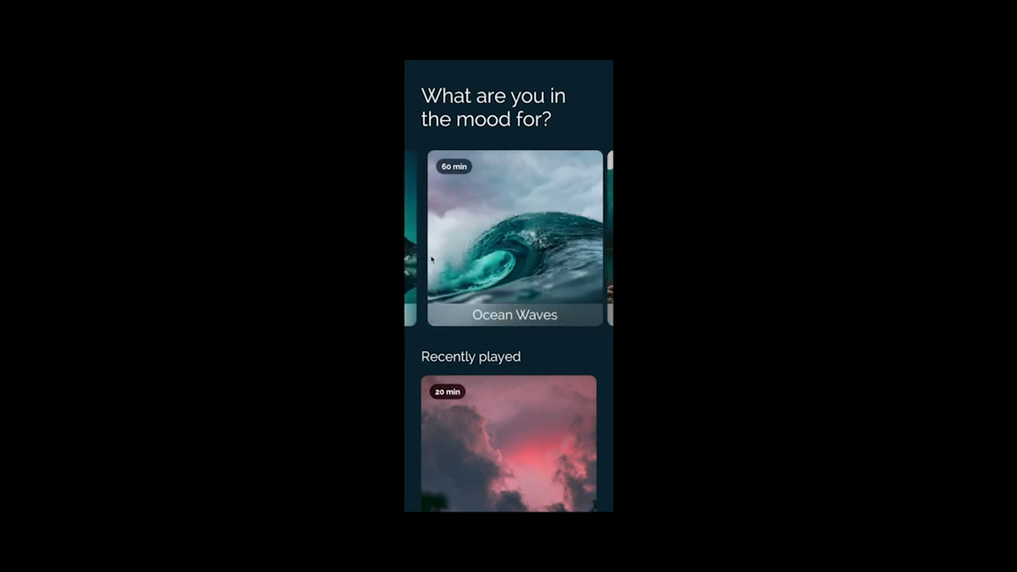
- Slide the preview carousel from Ocean Waves through Evening Breeze and Seashore to Stillness
{"action": "left_click", "coordinate": [611, 252]}
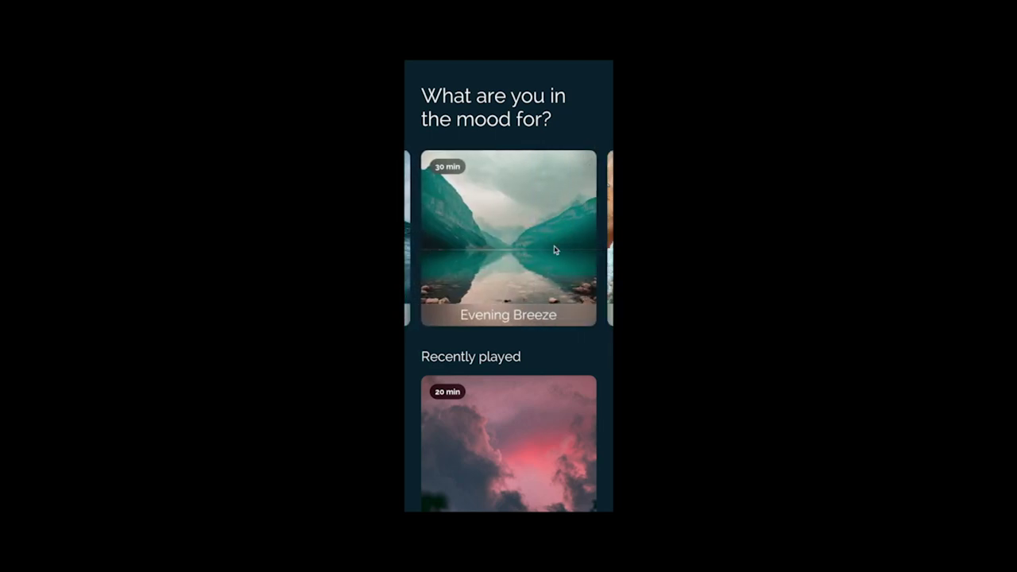
{"action": "left_click", "coordinate": [609, 244]}
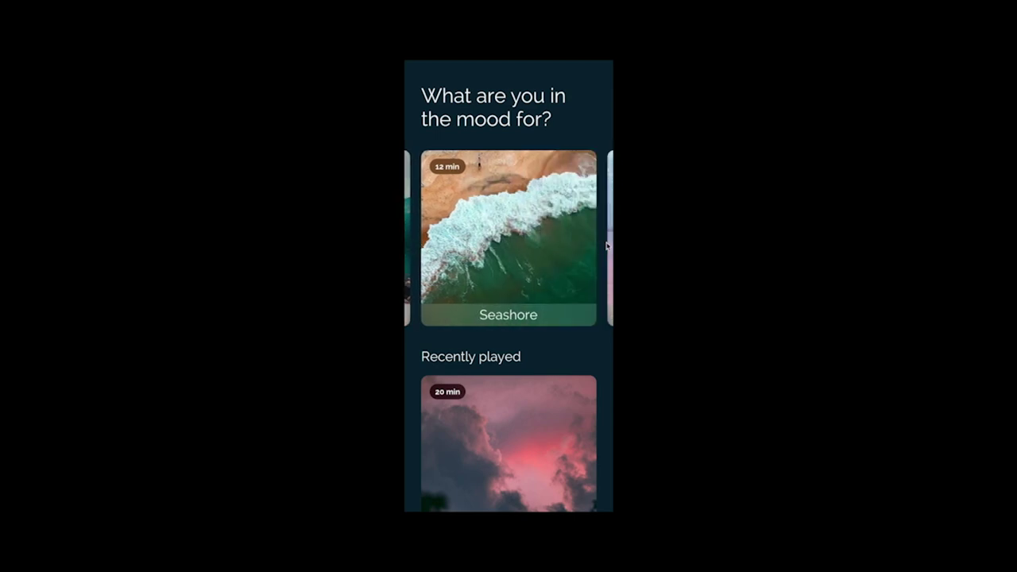
{"action": "left_click", "coordinate": [610, 246]}
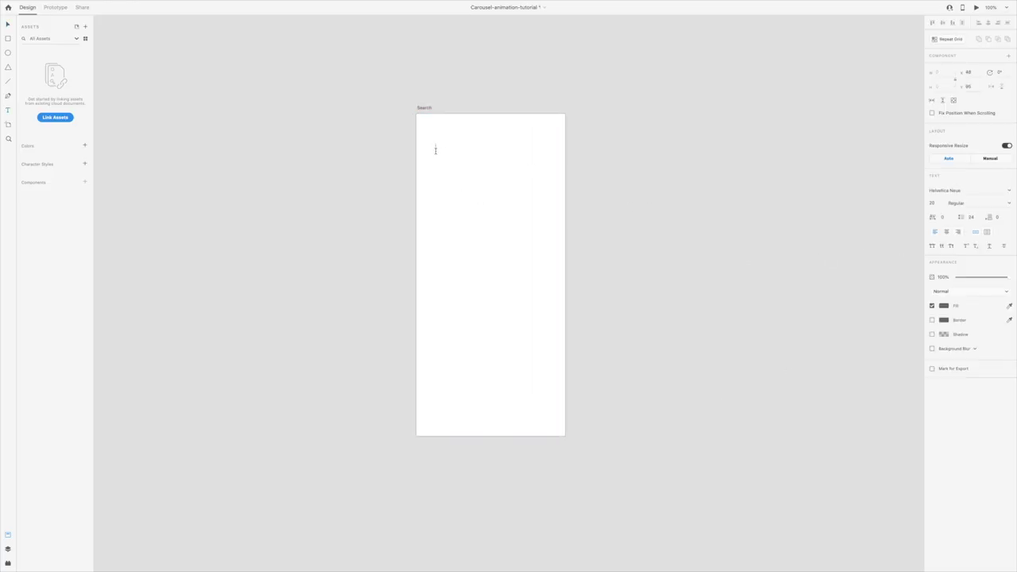
- Add a PT Sans heading reading 'What are you in the mood for?' at the artboard top
{"action": "left_click", "coordinate": [435, 150]}
{"action": "type", "text": "Good evening"}
{"action": "left_click", "coordinate": [969, 190]}
{"action": "scroll", "coordinate": [966, 265], "scroll_direction": "down", "scroll_amount": 3}
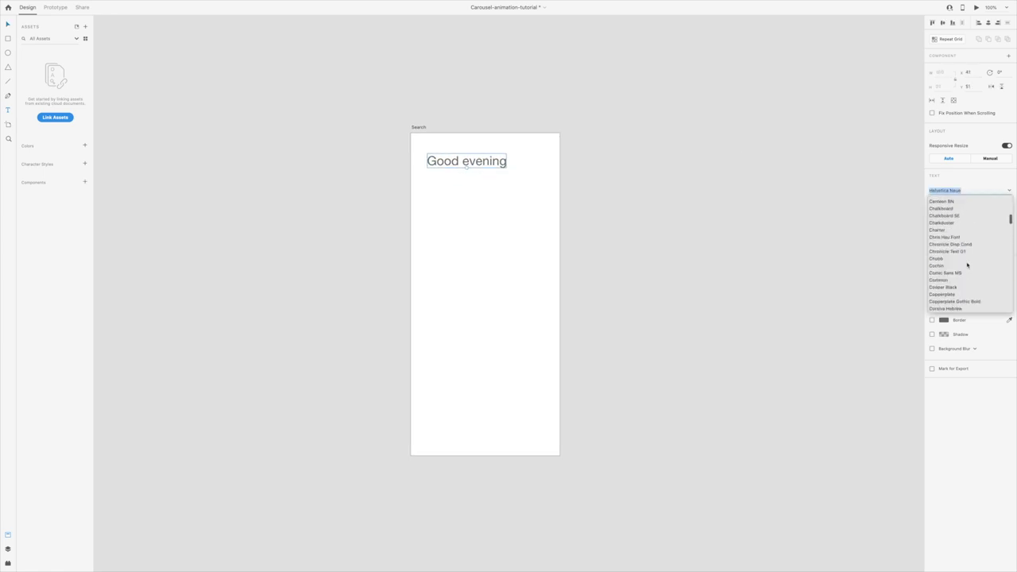
{"action": "type", "text": "PT Sans"}
{"action": "key", "text": "Return"}
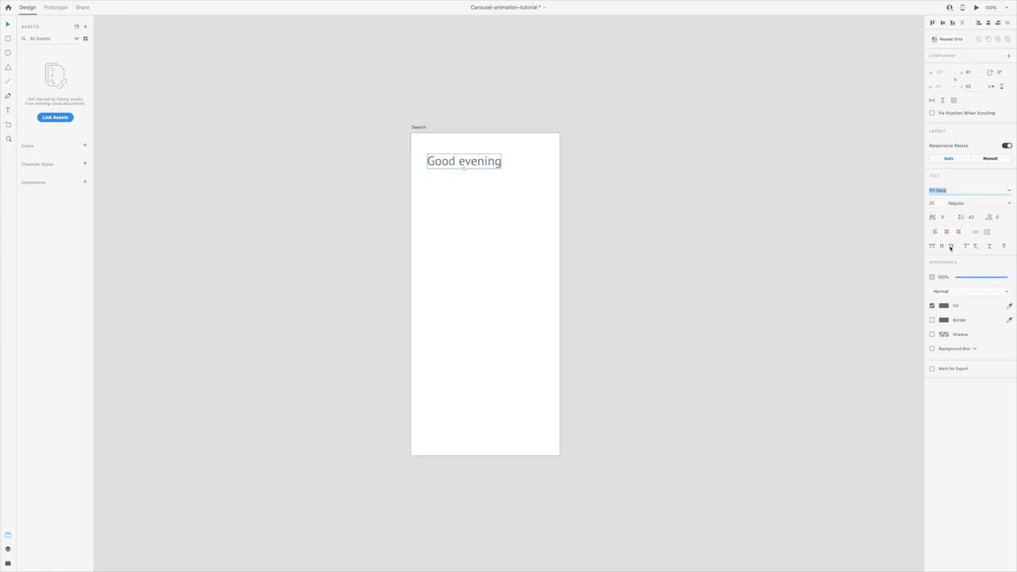
{"action": "double_click", "coordinate": [463, 161]}
{"action": "type", "text": "What are you in the mood for?"}
- Add a 32 guide, fill a card rectangle with the wave photo, and make the artboard navy
{"action": "mouse_move", "coordinate": [411, 177]}
{"action": "left_mouse_down"}
{"action": "mouse_move", "coordinate": [424, 177]}
{"action": "mouse_move", "coordinate": [535, 315]}
{"action": "left_mouse_up"}
{"action": "key", "text": "r"}
{"action": "left_click_drag", "start_coordinate": [536, 259], "coordinate": [547, 259]}
{"action": "left_click_drag", "start_coordinate": [485, 320], "coordinate": [485, 323]}
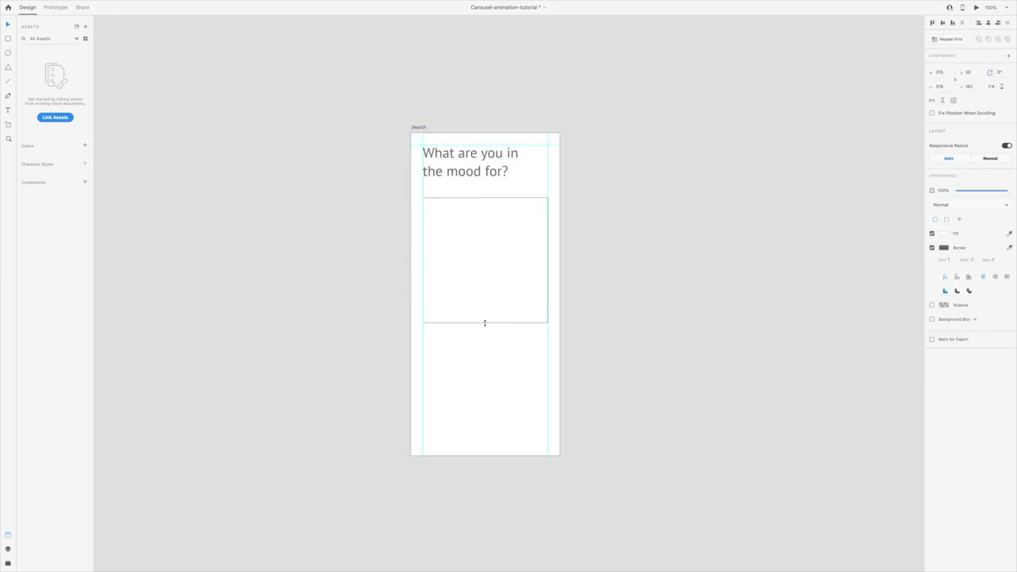
{"action": "left_click", "coordinate": [797, 552]}
{"action": "left_click_drag", "start_coordinate": [834, 206], "coordinate": [485, 260]}
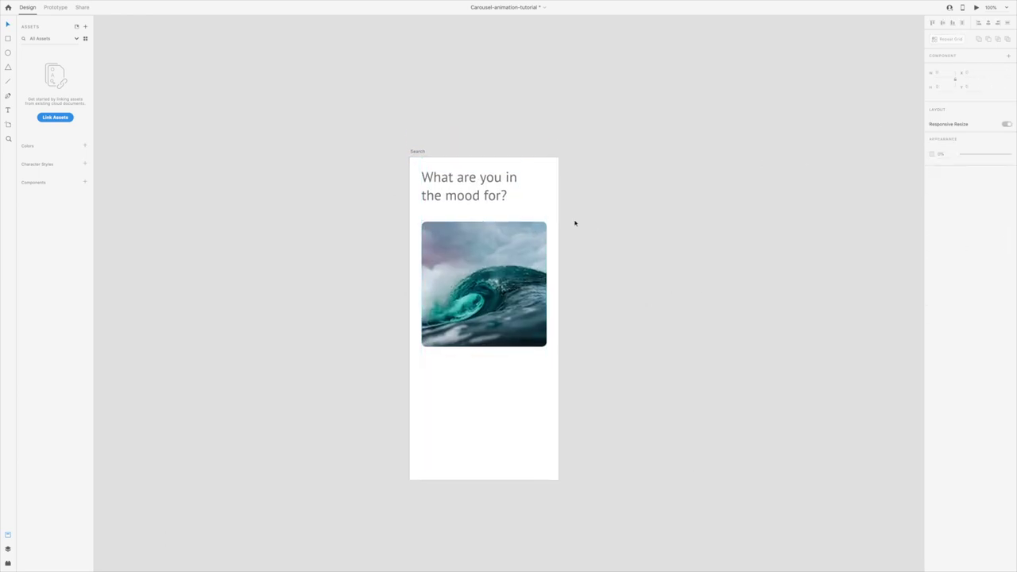
{"action": "left_click", "coordinate": [417, 151]}
{"action": "left_click", "coordinate": [481, 250]}
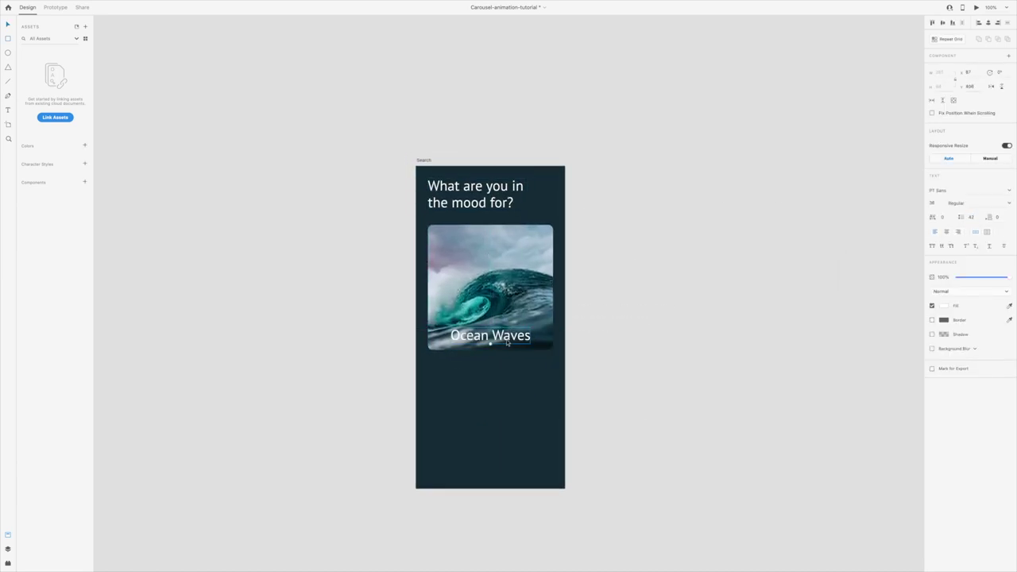
- Draw a title strip and a top-left badge over the photo, both with Background Blur
{"action": "left_click_drag", "start_coordinate": [427, 316], "coordinate": [553, 352]}
{"action": "left_click", "coordinate": [931, 348]}
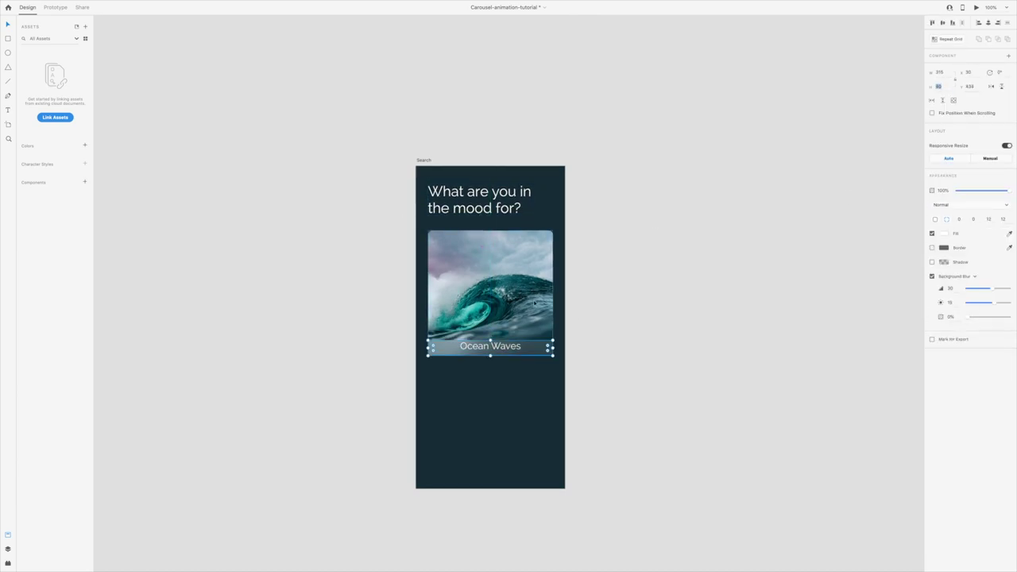
{"action": "key", "text": "r"}
{"action": "left_click_drag", "start_coordinate": [434, 237], "coordinate": [469, 258]}
{"action": "left_click", "coordinate": [932, 275]}
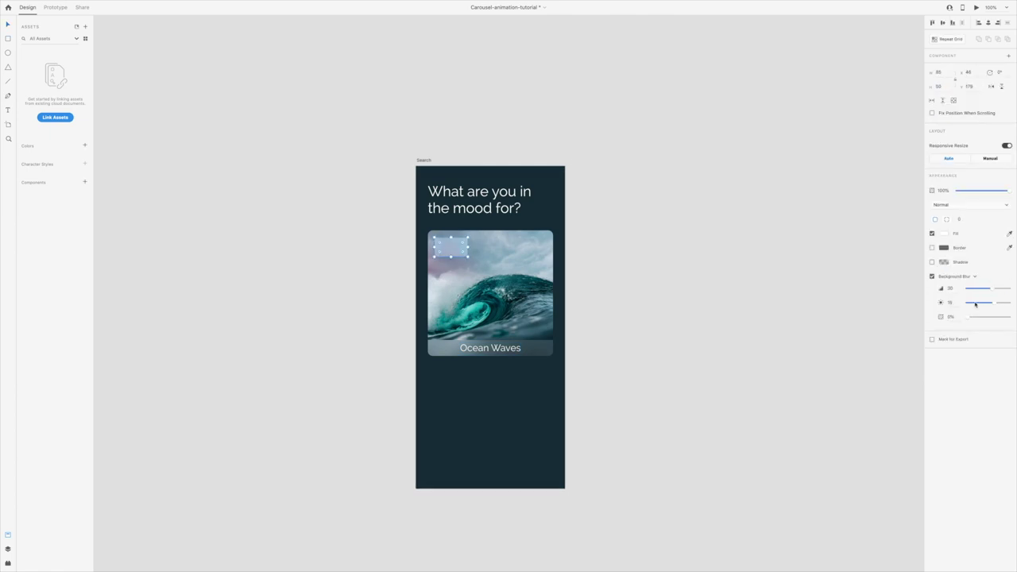
- Label the badge '60 min' and add a 'Recently played' heading below the card
{"action": "key", "text": "t"}
{"action": "left_click", "coordinate": [460, 263]}
{"action": "type", "text": "60 min"}
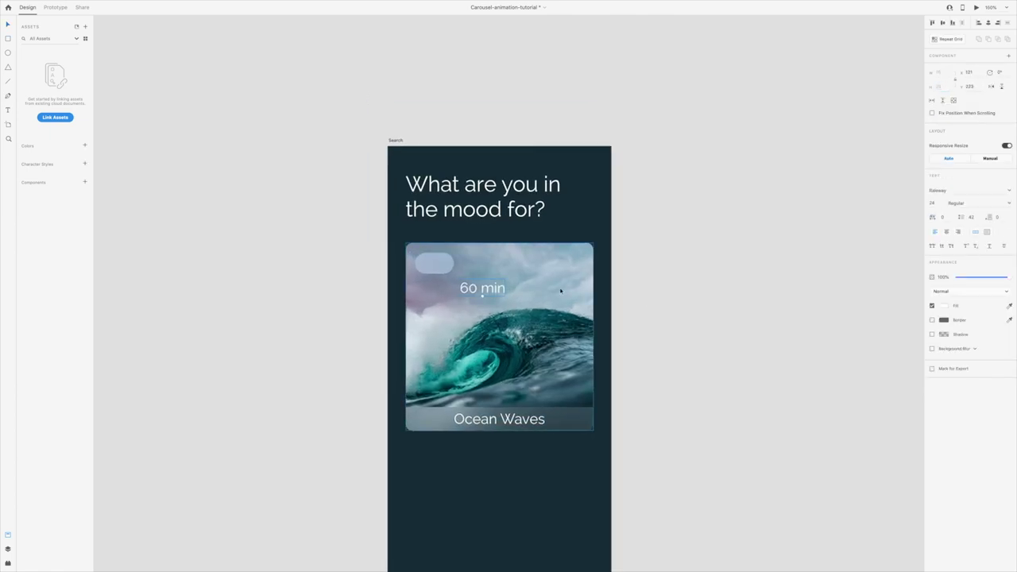
{"action": "key", "text": "Escape"}
{"action": "left_click", "coordinate": [433, 263]}
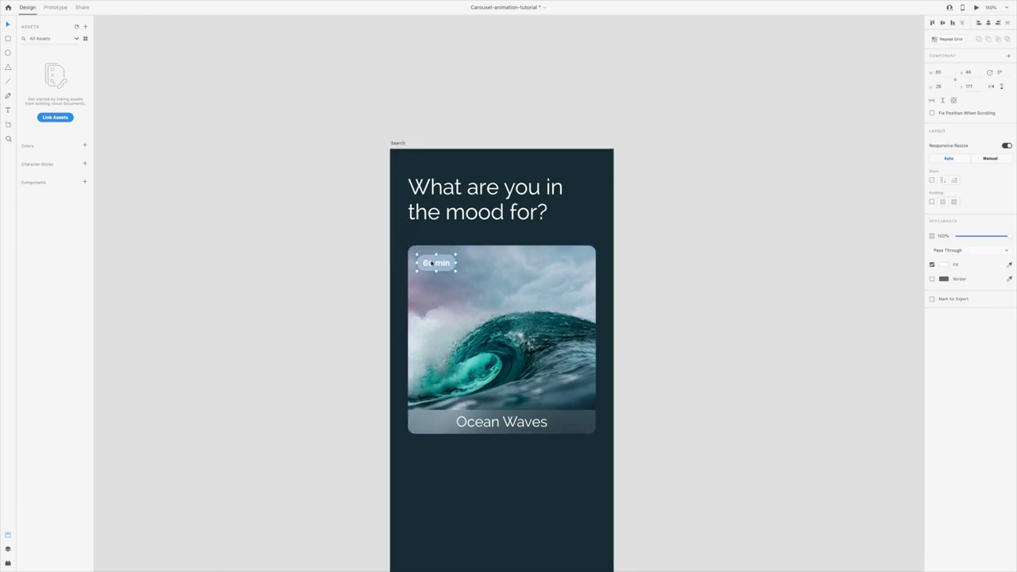
{"action": "key", "text": "ctrl+minus"}
{"action": "type", "text": "Recently played"}
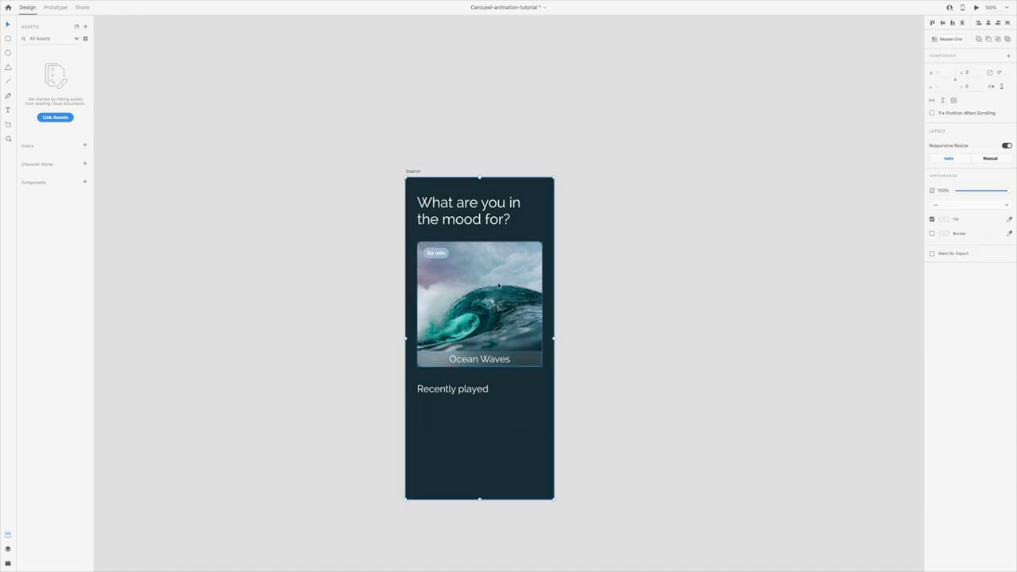
- Copy the card below Recently played with the pink clouds photo and title 'Quietness'
{"action": "left_click_drag", "start_coordinate": [499, 284], "coordinate": [499, 445]}
{"action": "left_click", "coordinate": [798, 551]}
{"action": "left_click_drag", "start_coordinate": [817, 366], "coordinate": [545, 416]}
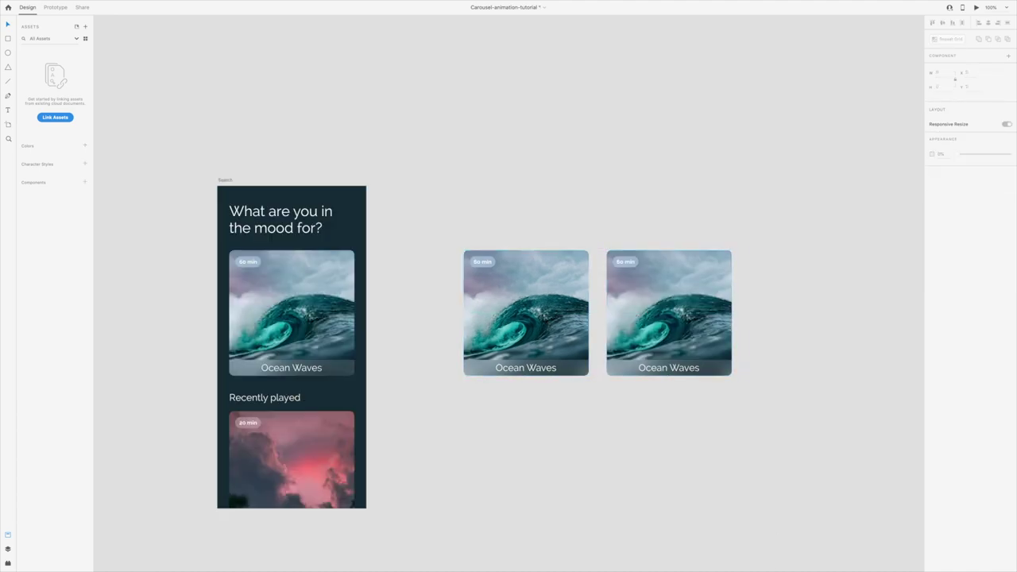
{"action": "double_click", "coordinate": [537, 368]}
{"action": "type", "text": "Quietness"}
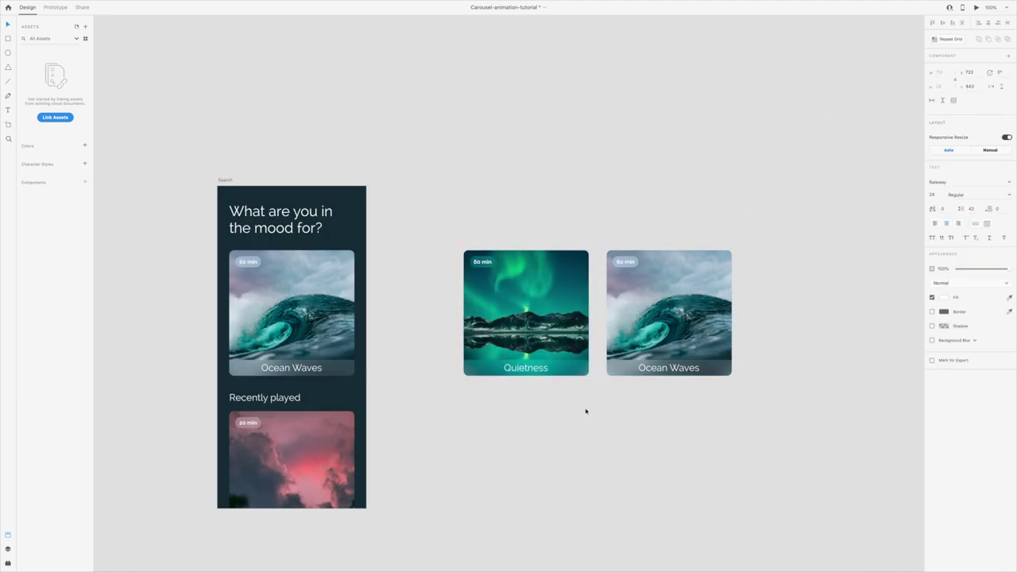
{"action": "type", "text": "15"}
- Put the mountain lake photo in the right card and title it 'Evening Breeze'
{"action": "left_click", "coordinate": [798, 554]}
{"action": "left_click_drag", "start_coordinate": [800, 473], "coordinate": [669, 318]}
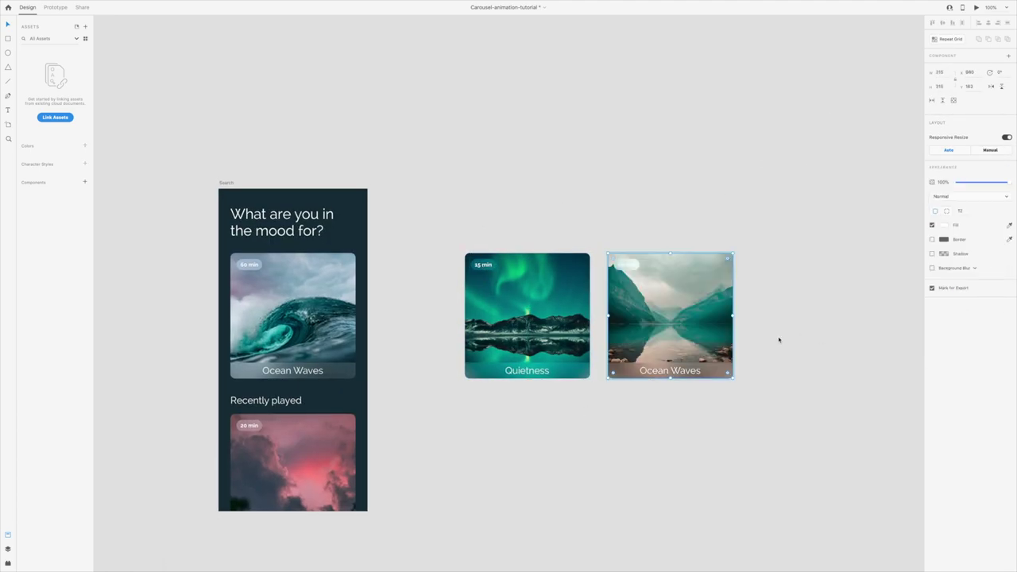
{"action": "double_click", "coordinate": [669, 370]}
{"action": "type", "text": "Evening Breeze"}
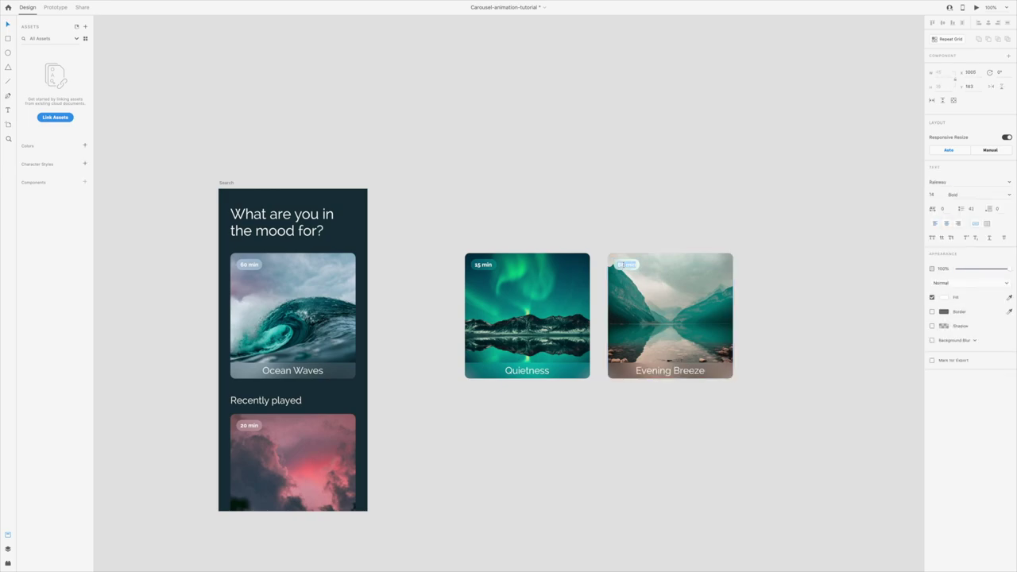
- Select the Evening Breeze, Quietness and 20 min time badges, then the Quietness title
{"action": "left_click", "coordinate": [554, 290]}
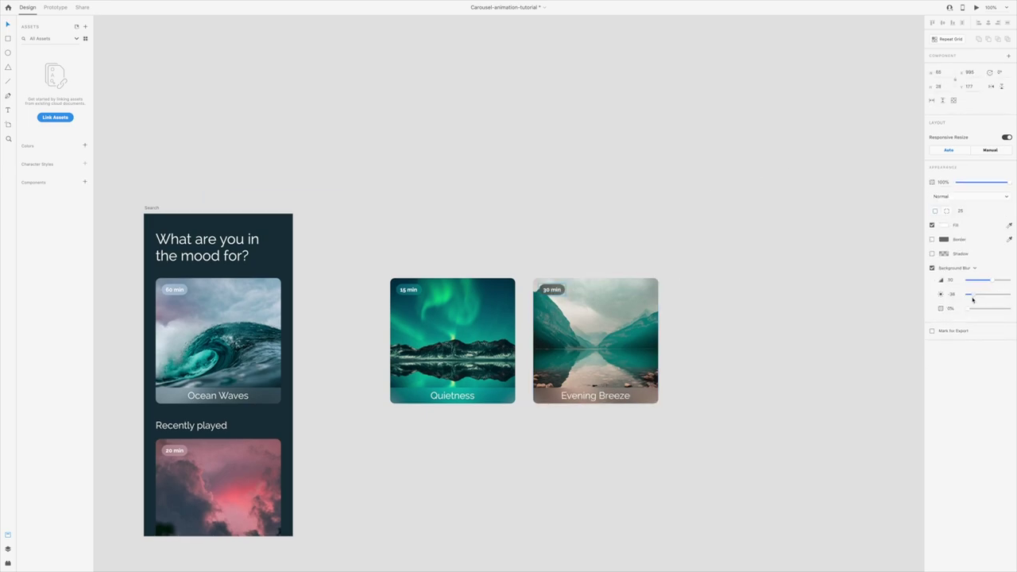
{"action": "left_click", "coordinate": [399, 287]}
{"action": "scroll", "coordinate": [373, 284], "scroll_direction": "up", "scroll_amount": 3}
{"action": "left_click", "coordinate": [864, 274]}
{"action": "scroll", "coordinate": [864, 274], "scroll_direction": "left", "scroll_amount": 5}
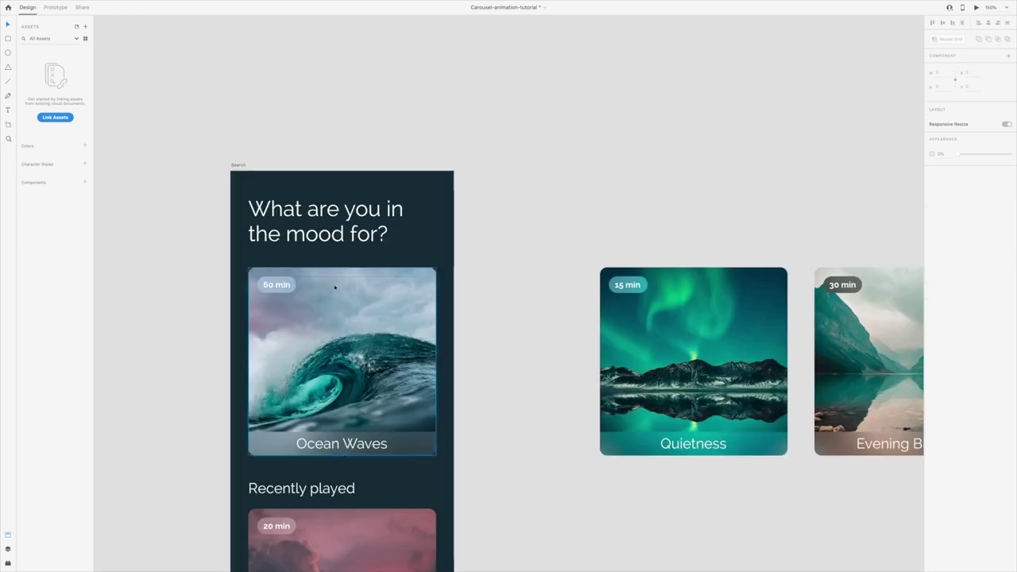
{"action": "left_click", "coordinate": [630, 281]}
{"action": "scroll", "coordinate": [629, 282], "scroll_direction": "down", "scroll_amount": 3}
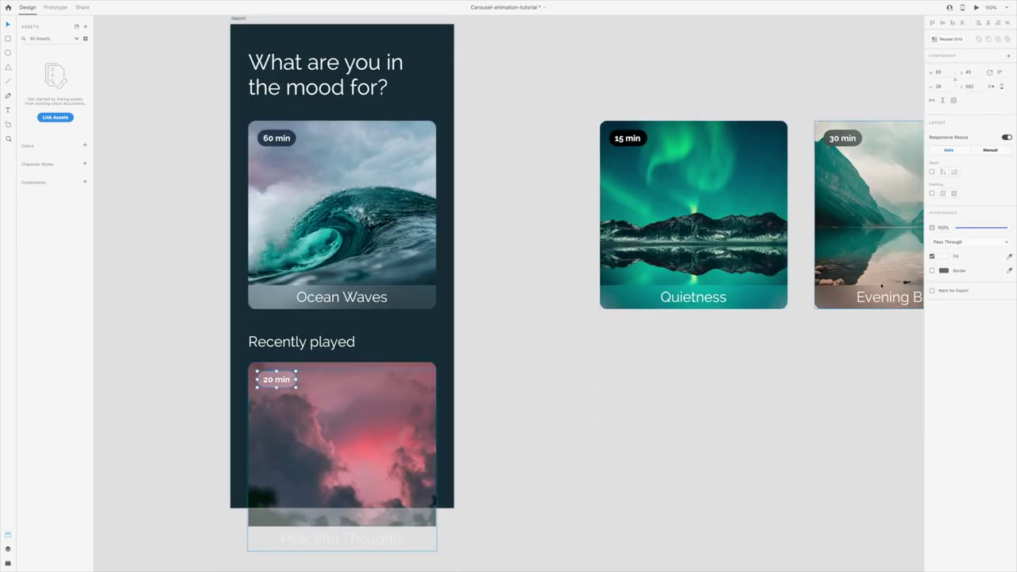
{"action": "left_click", "coordinate": [650, 207]}
{"action": "scroll", "coordinate": [649, 207], "scroll_direction": "down", "scroll_amount": 2}
{"action": "left_click", "coordinate": [612, 373]}
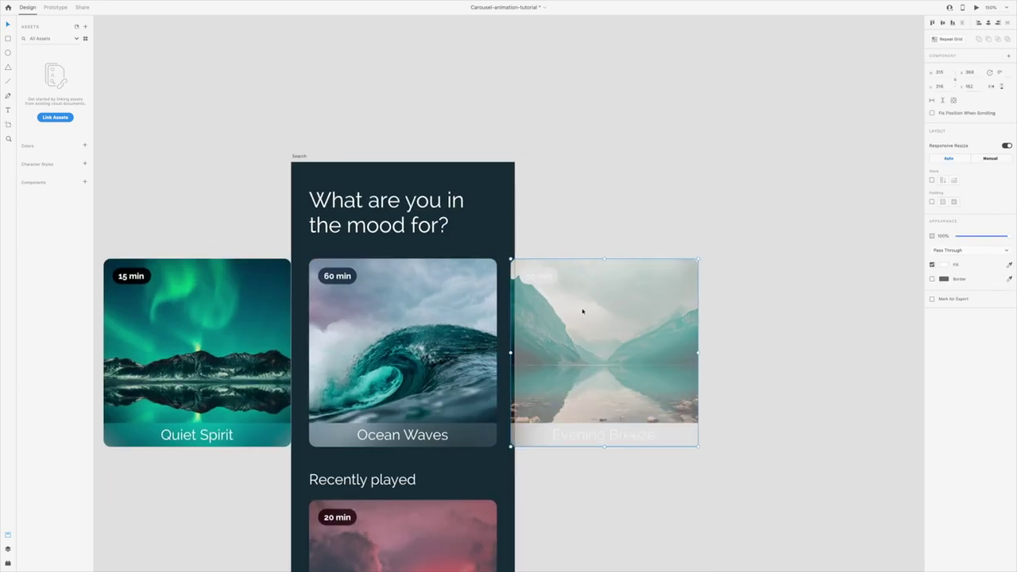
- Deselect to view the clipped card carousel, then select the Search artboard
{"action": "left_click", "coordinate": [227, 222]}
{"action": "scroll", "coordinate": [470, 248], "scroll_direction": "down", "scroll_amount": 3}
{"action": "left_click", "coordinate": [408, 179]}
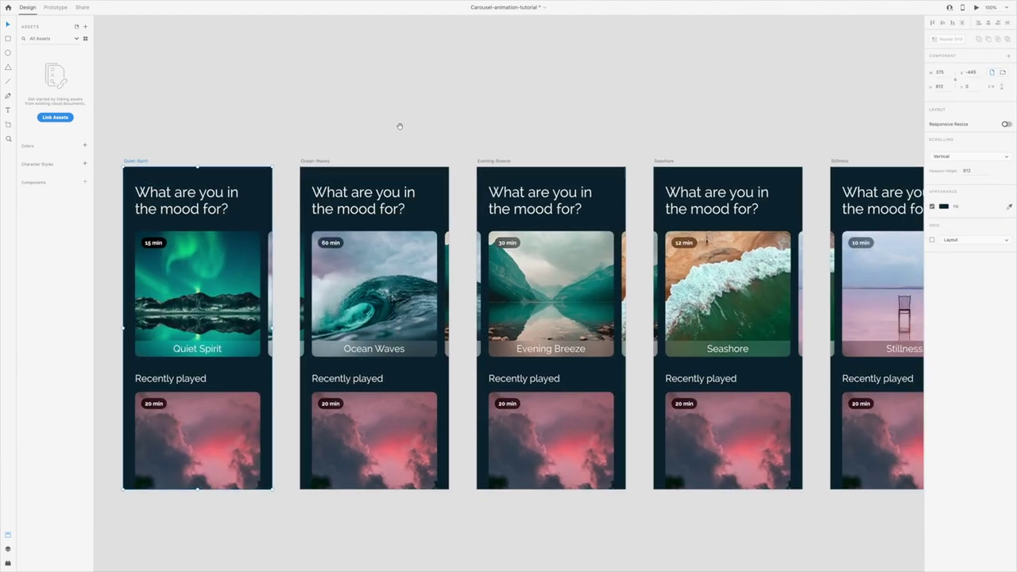
- In Prototype mode, wire the Quiet Spirit card carousel to the Ocean-Waves artboard
{"action": "left_click", "coordinate": [55, 8]}
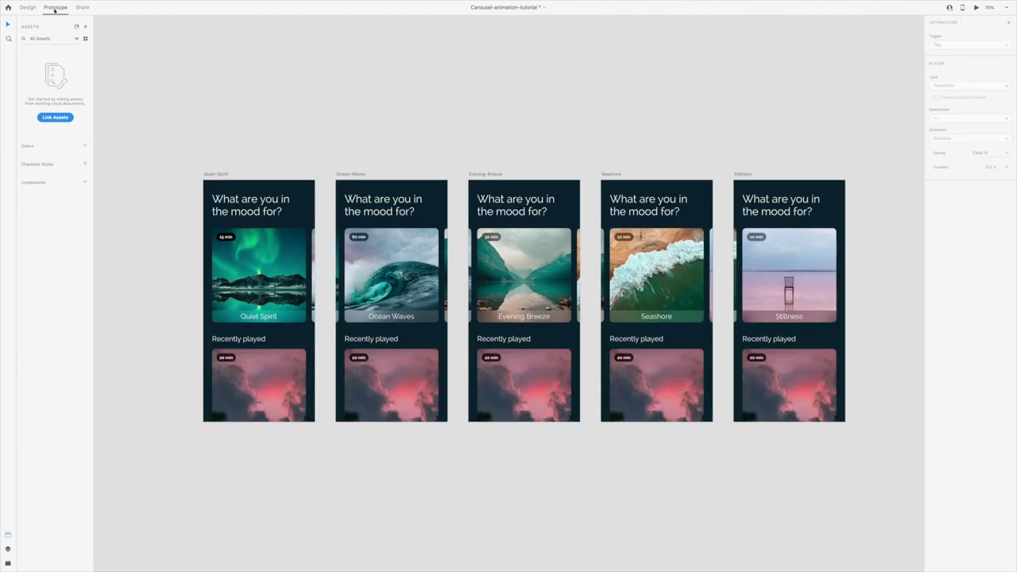
{"action": "left_click", "coordinate": [217, 175]}
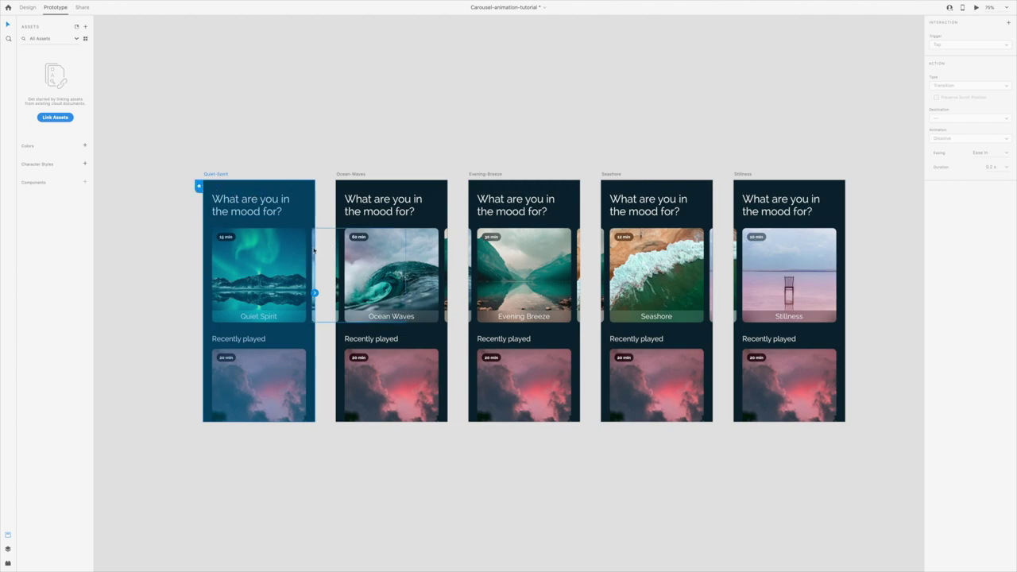
{"action": "left_click", "coordinate": [314, 251]}
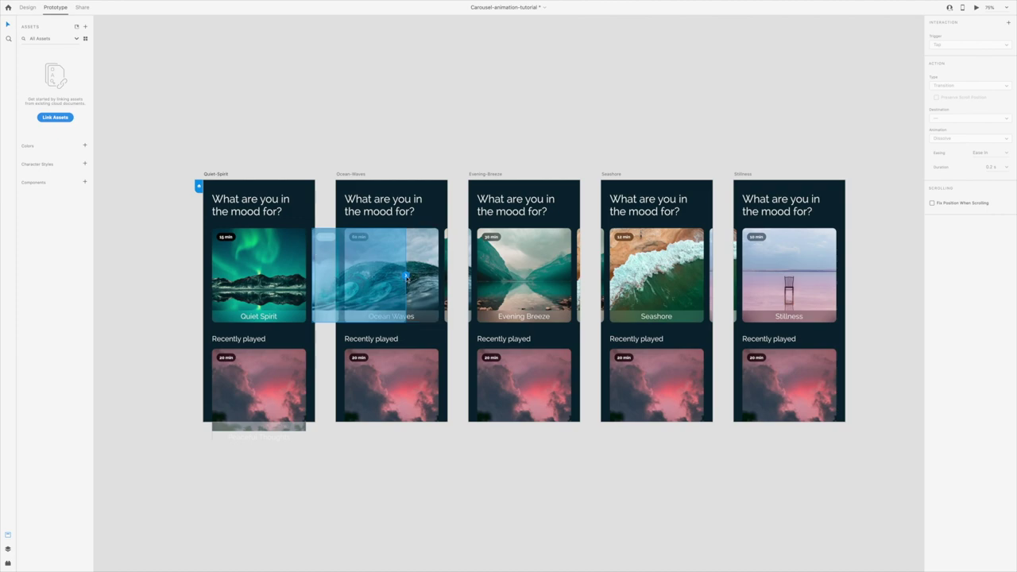
{"action": "mouse_move", "coordinate": [406, 276]}
{"action": "left_mouse_down"}
{"action": "mouse_move", "coordinate": [421, 187]}
{"action": "mouse_move", "coordinate": [435, 185]}
{"action": "left_mouse_up"}
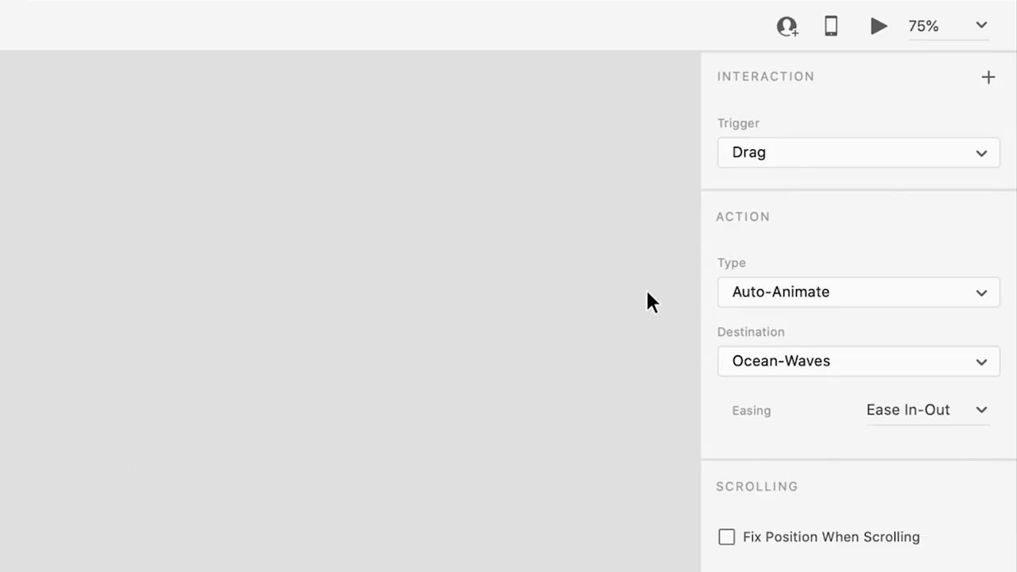
- Set the interaction to Drag trigger, Auto-Animate and Ease In-Out easing
{"action": "left_click", "coordinate": [839, 152]}
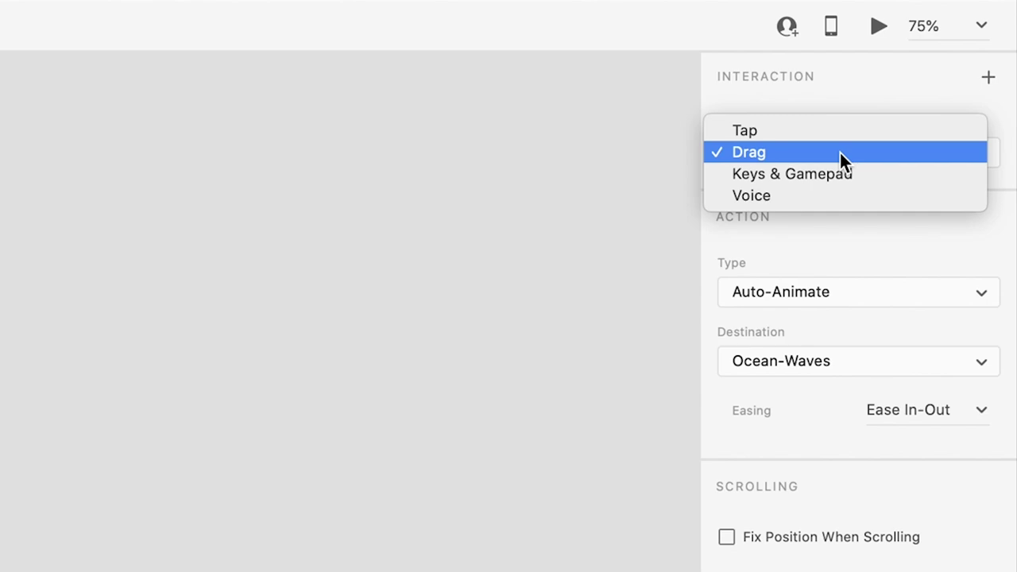
{"action": "left_click", "coordinate": [840, 152]}
{"action": "left_click", "coordinate": [862, 290]}
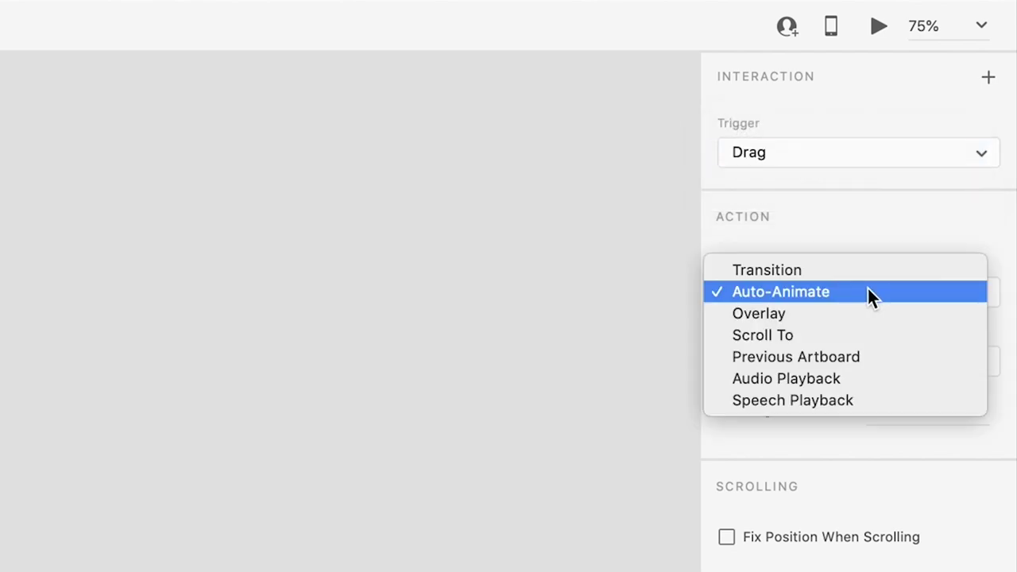
{"action": "left_click", "coordinate": [977, 408]}
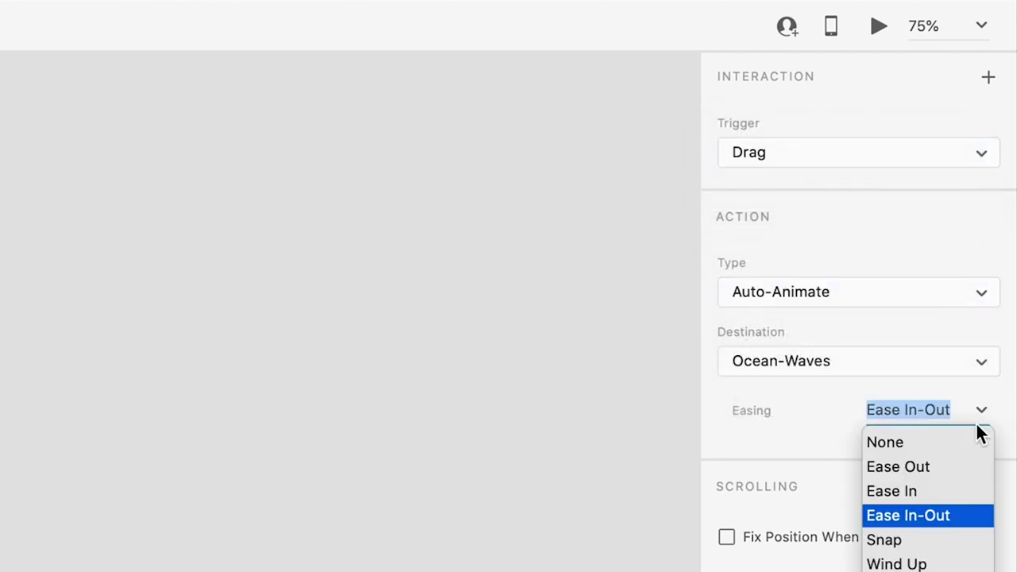
{"action": "left_click", "coordinate": [934, 516]}
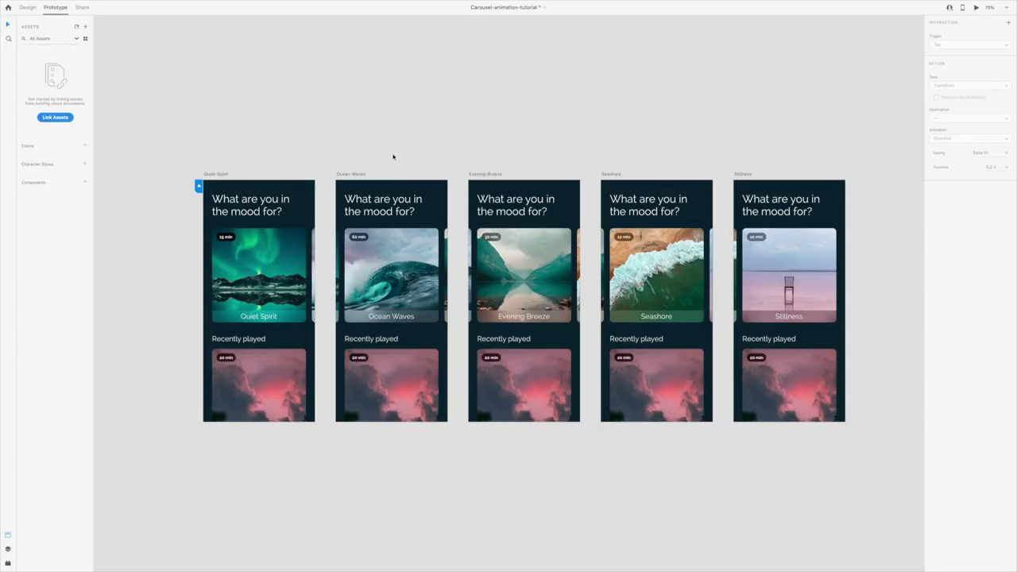
- Wire Ocean-Waves' carousel back to Quiet-Spirit and Evening-Breeze's carousel back to Ocean-Waves
{"action": "left_click", "coordinate": [337, 278]}
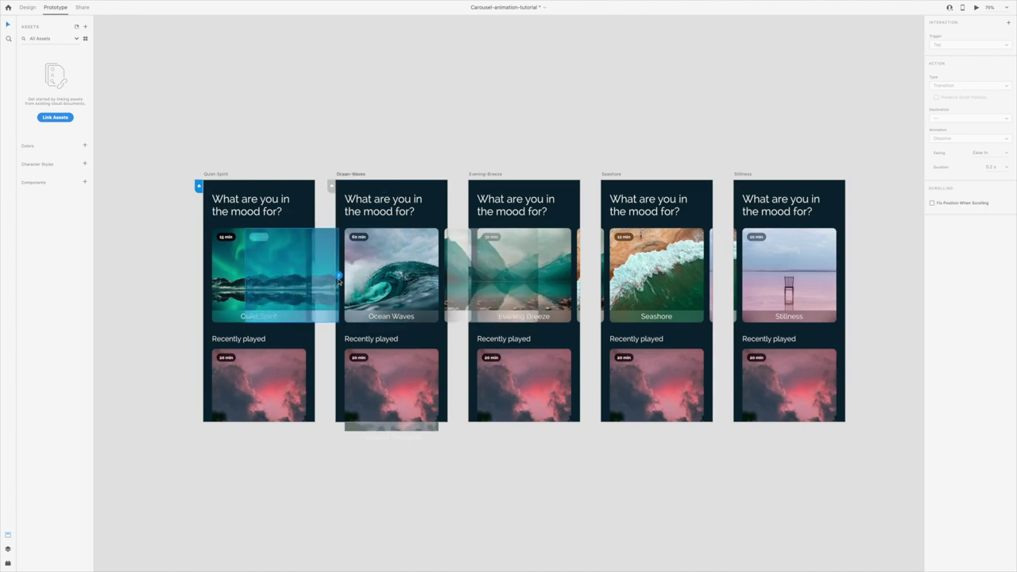
{"action": "mouse_move", "coordinate": [337, 278]}
{"action": "left_mouse_down"}
{"action": "mouse_move", "coordinate": [287, 339]}
{"action": "mouse_move", "coordinate": [278, 337]}
{"action": "left_mouse_up"}
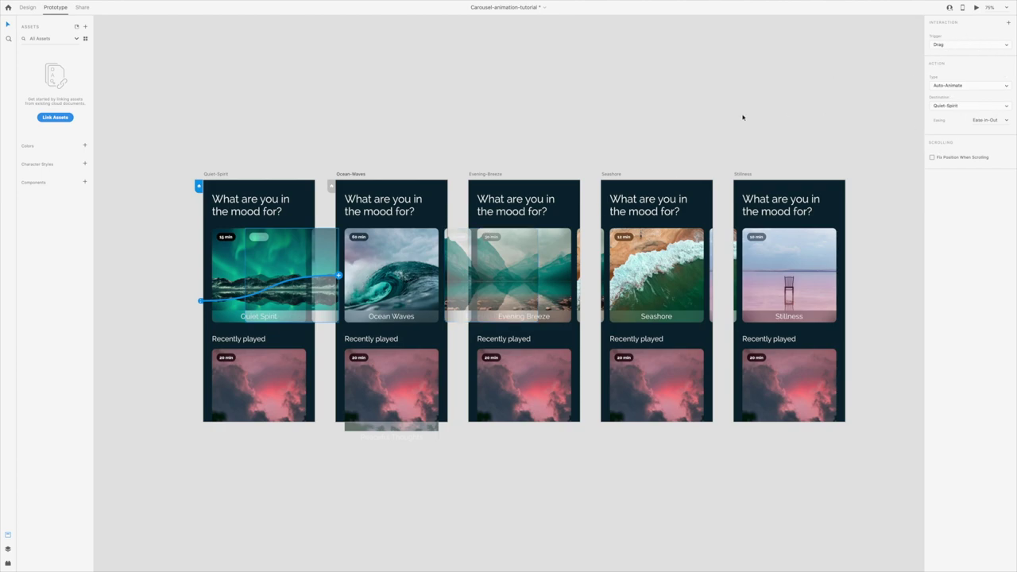
{"action": "left_click", "coordinate": [446, 253]}
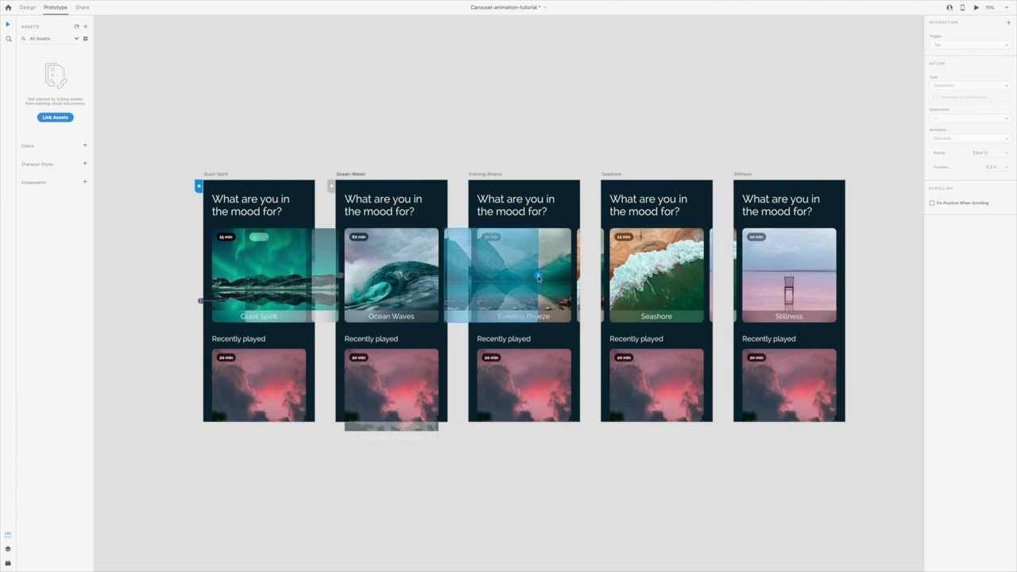
{"action": "left_click_drag", "start_coordinate": [538, 276], "coordinate": [575, 275]}
{"action": "left_click", "coordinate": [561, 167]}
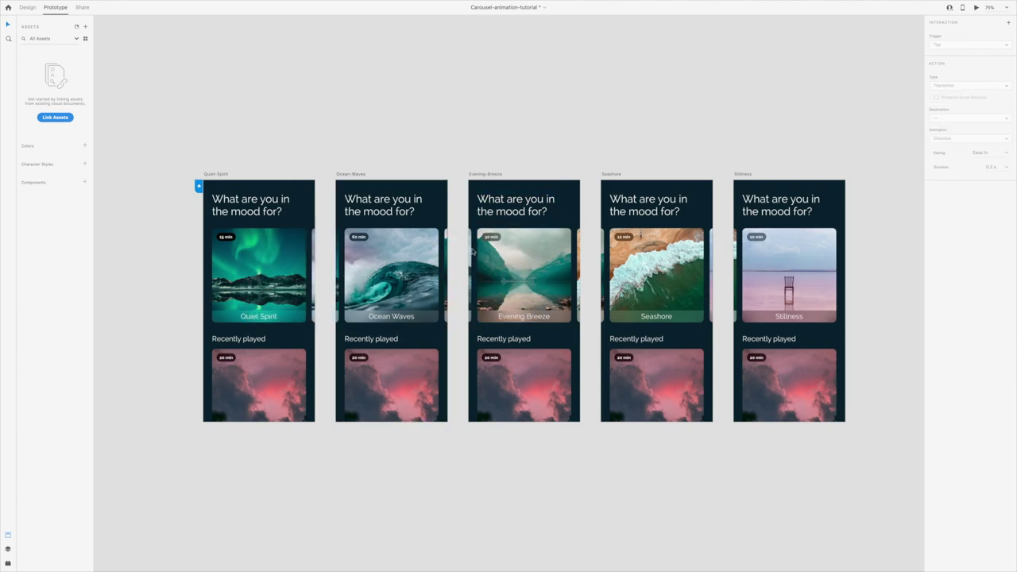
{"action": "left_click", "coordinate": [471, 257]}
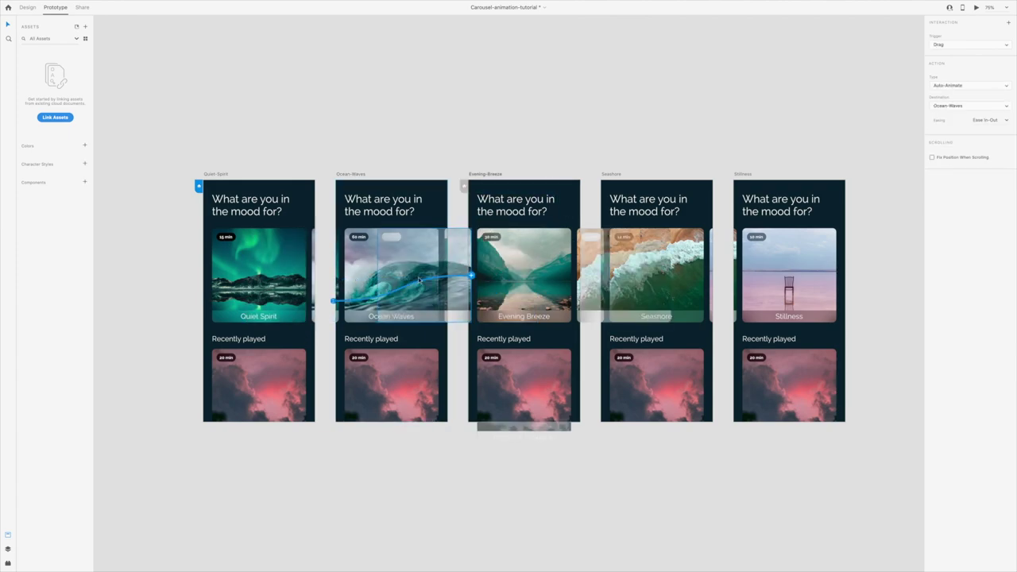
- Check the Seashore carousel and wire the Stillness carousel back to the Seashore artboard
{"action": "left_click", "coordinate": [575, 265]}
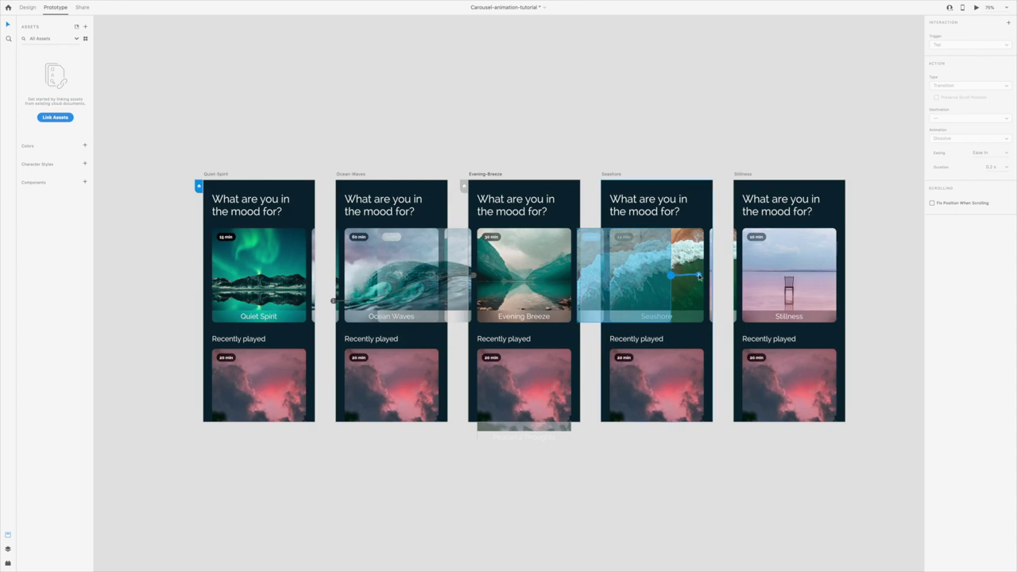
{"action": "left_click", "coordinate": [611, 173]}
{"action": "left_click", "coordinate": [631, 143]}
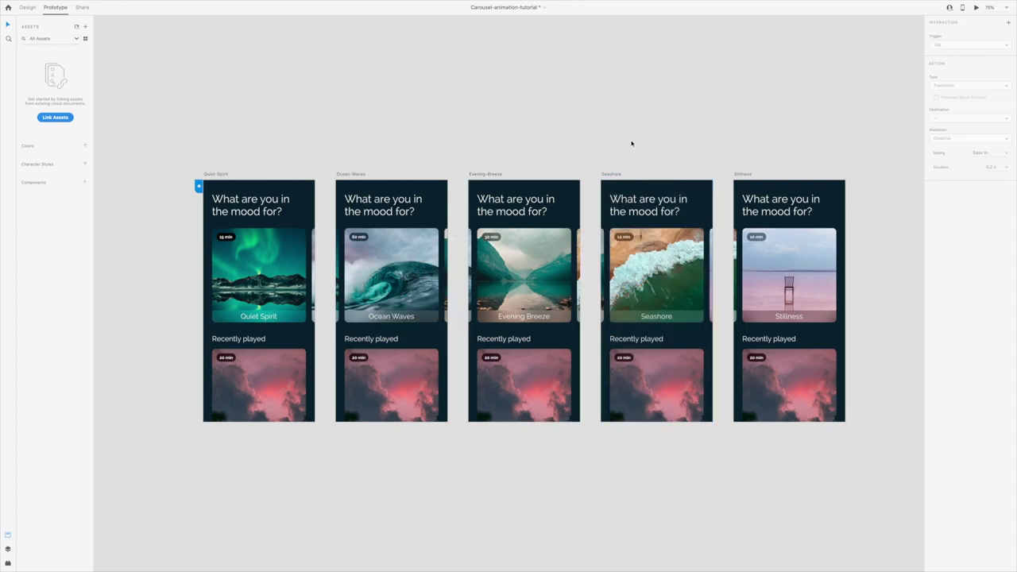
{"action": "left_click", "coordinate": [605, 237]}
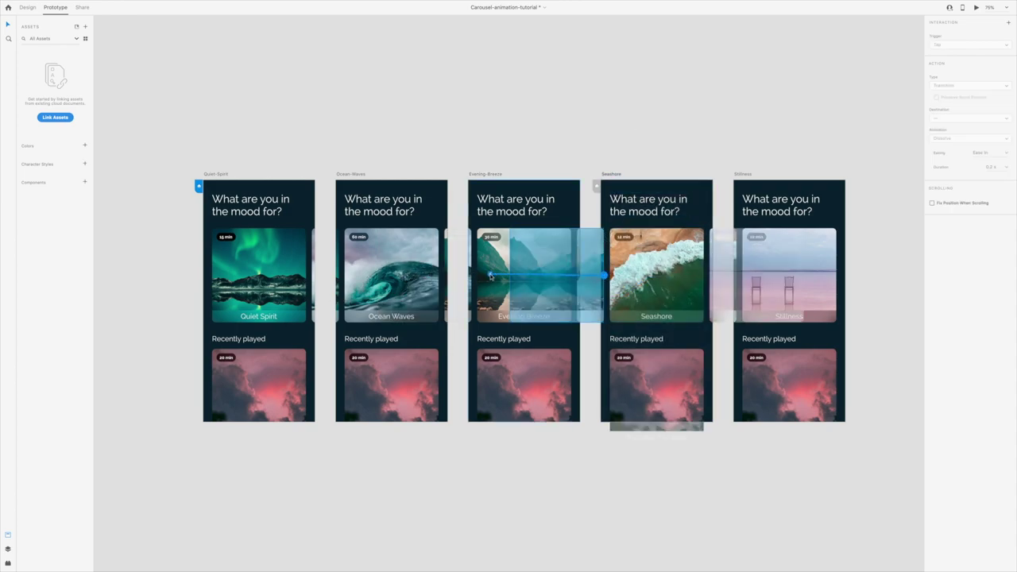
{"action": "left_click", "coordinate": [715, 272]}
{"action": "left_click_drag", "start_coordinate": [805, 277], "coordinate": [767, 202]}
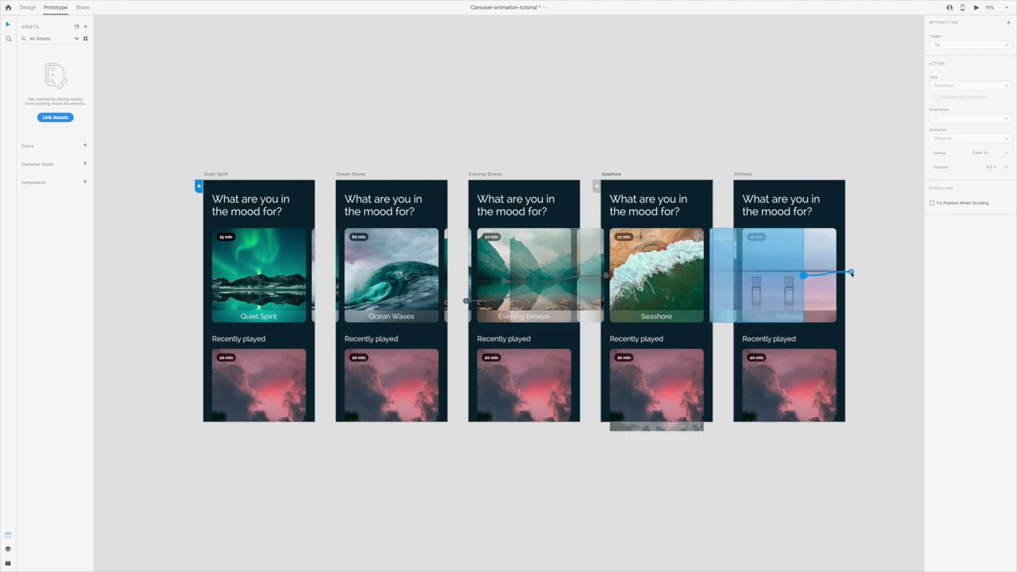
{"action": "left_click", "coordinate": [733, 270]}
{"action": "left_click_drag", "start_coordinate": [736, 276], "coordinate": [610, 279]}
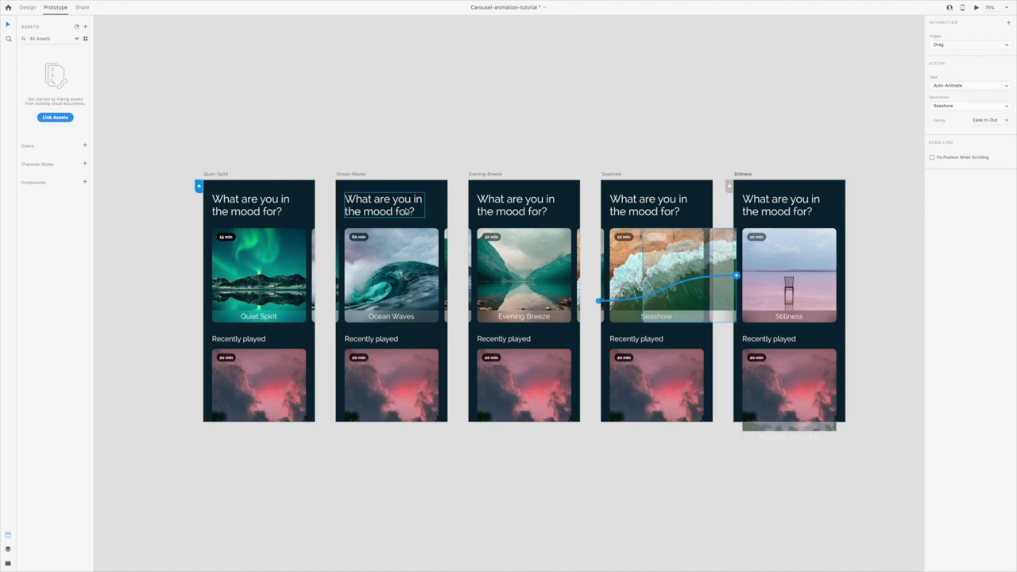
{"action": "left_click", "coordinate": [244, 158]}
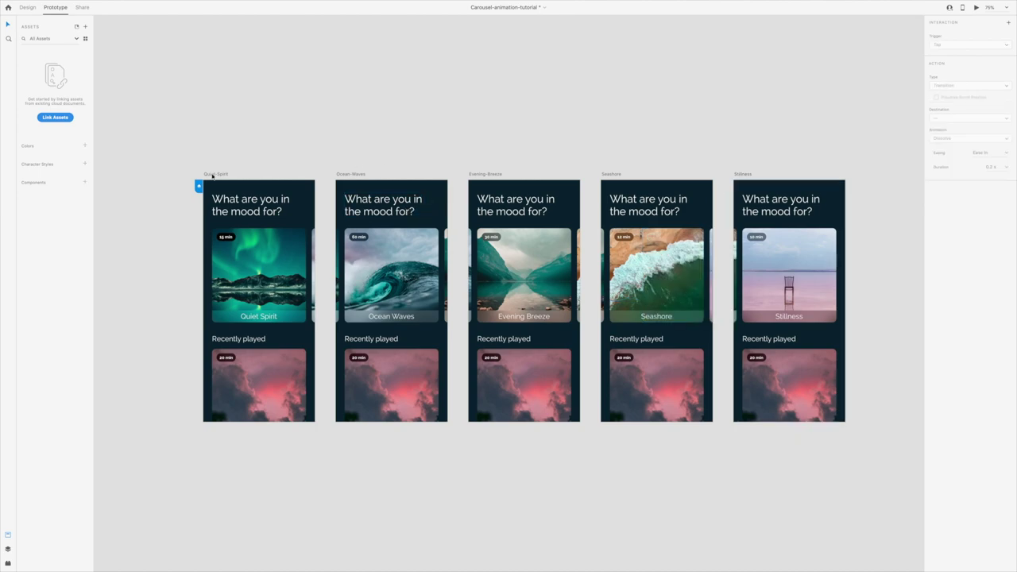
- Preview from Quiet-Spirit, swiping the carousel forward to Stillness and back to Quiet Spirit
{"action": "left_click", "coordinate": [215, 174]}
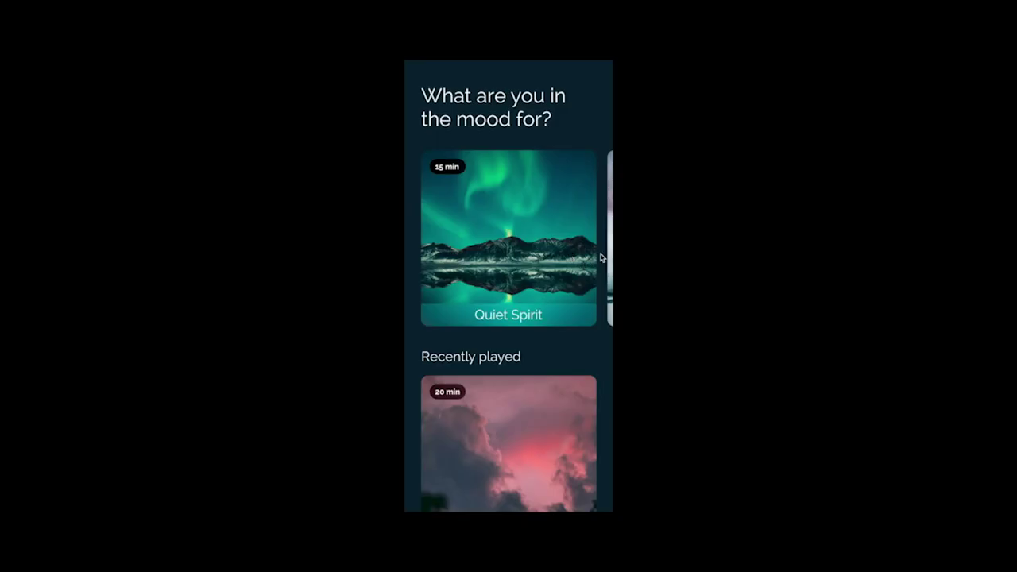
{"action": "left_click_drag", "start_coordinate": [610, 256], "coordinate": [461, 256]}
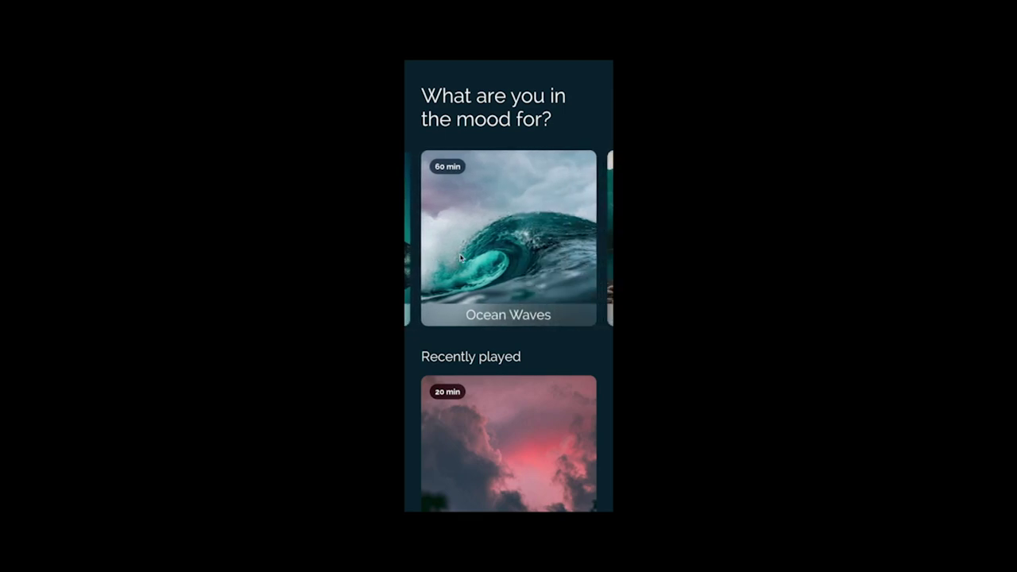
{"action": "left_click_drag", "start_coordinate": [611, 254], "coordinate": [445, 254]}
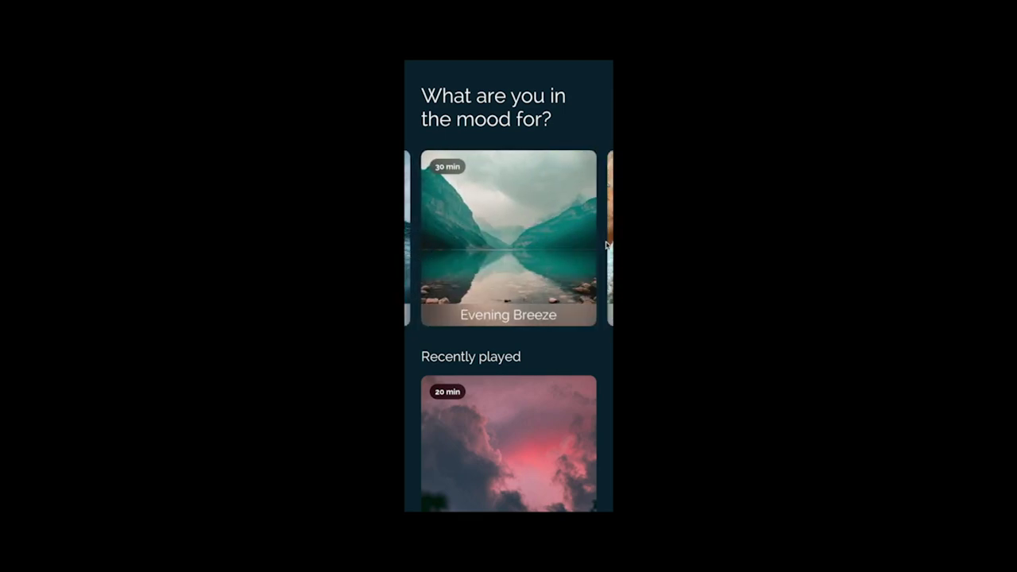
{"action": "left_click_drag", "start_coordinate": [610, 246], "coordinate": [450, 252]}
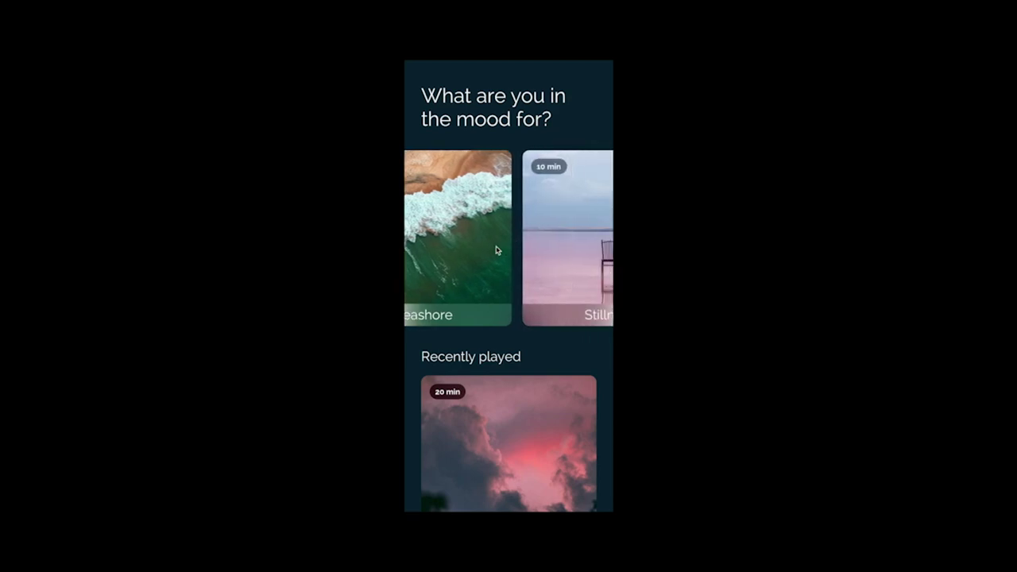
{"action": "left_click", "coordinate": [408, 246]}
{"action": "left_click_drag", "start_coordinate": [411, 248], "coordinate": [513, 247]}
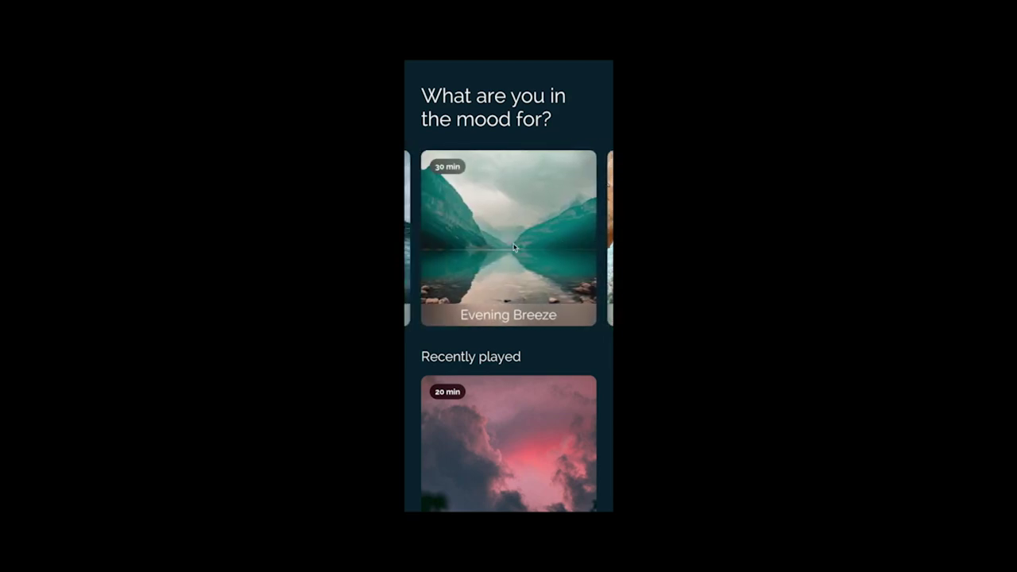
{"action": "left_click", "coordinate": [411, 249]}
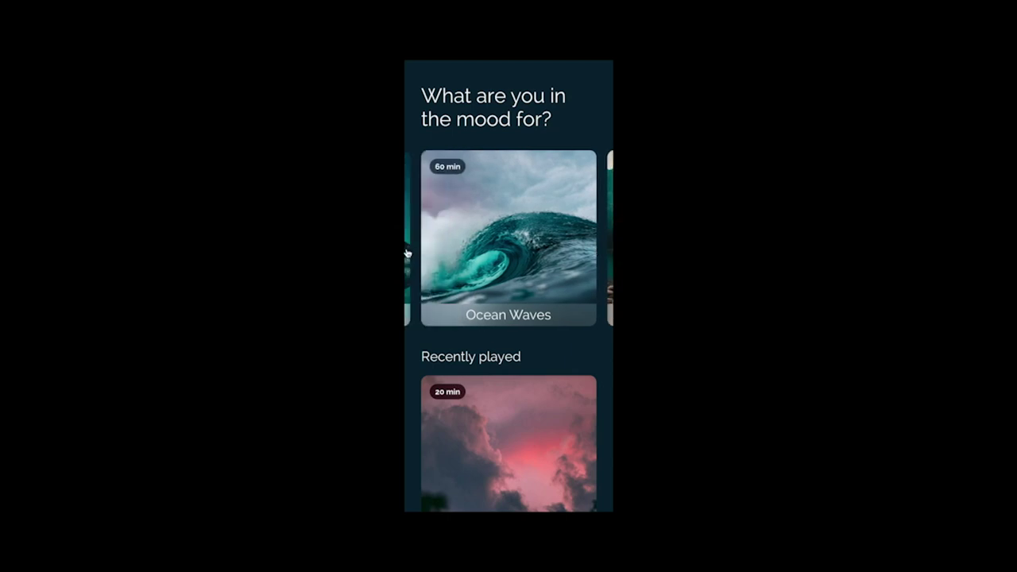
{"action": "left_click_drag", "start_coordinate": [410, 254], "coordinate": [559, 250]}
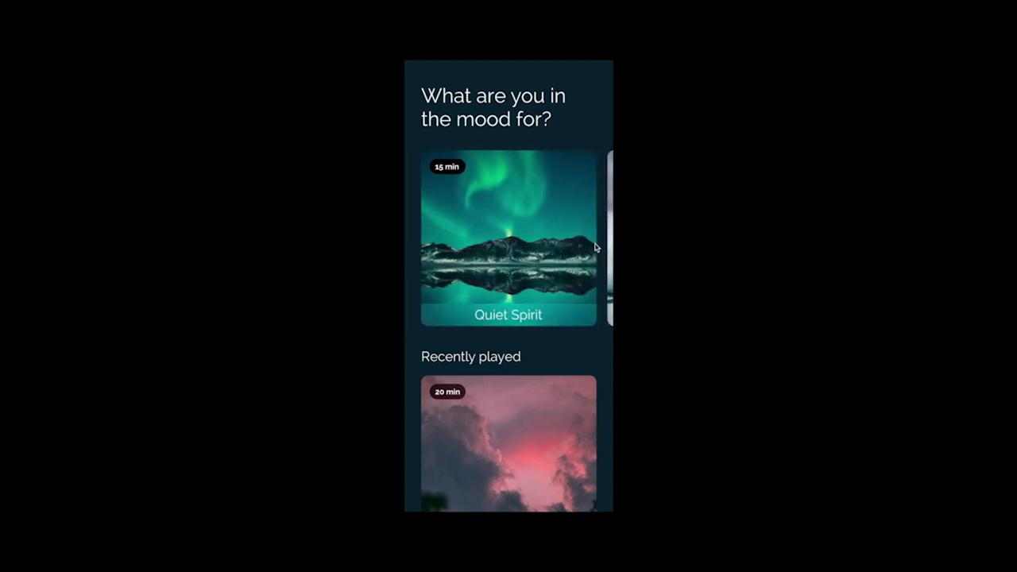
- Run the carousel forward to Stillness again and swipe back to Quiet Spirit
{"action": "left_click", "coordinate": [612, 247]}
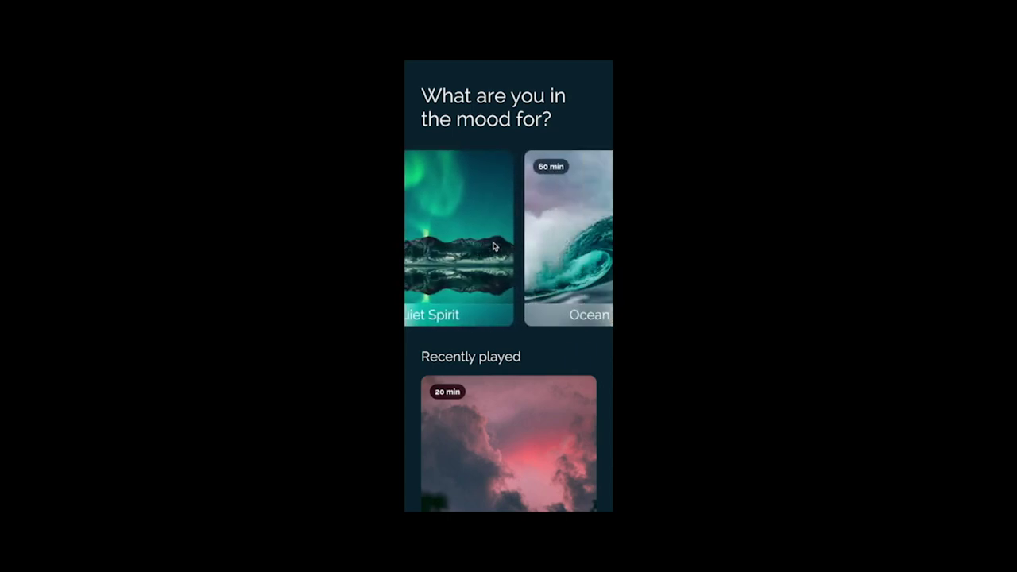
{"action": "left_click", "coordinate": [610, 247]}
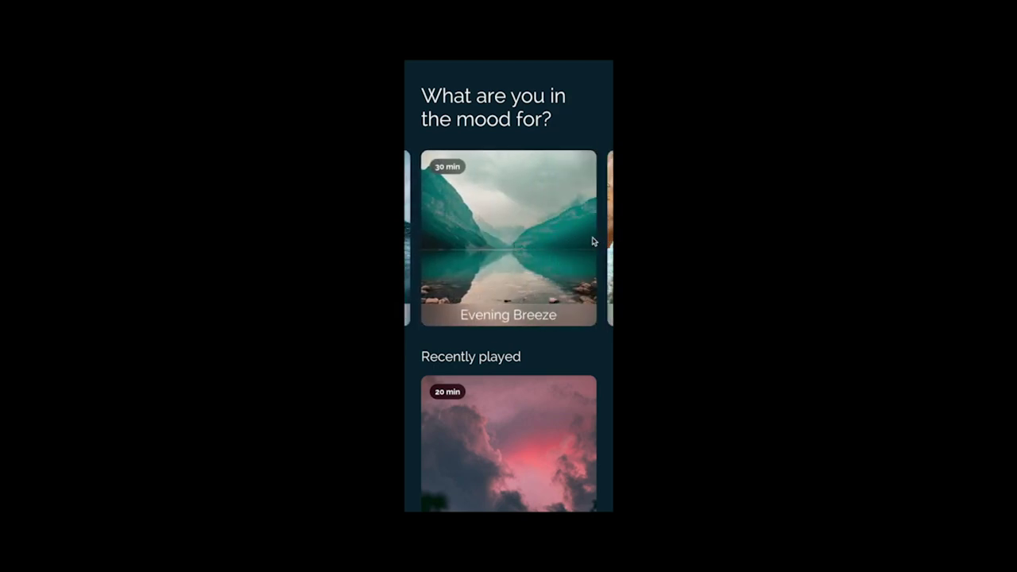
{"action": "left_click_drag", "start_coordinate": [592, 242], "coordinate": [492, 238]}
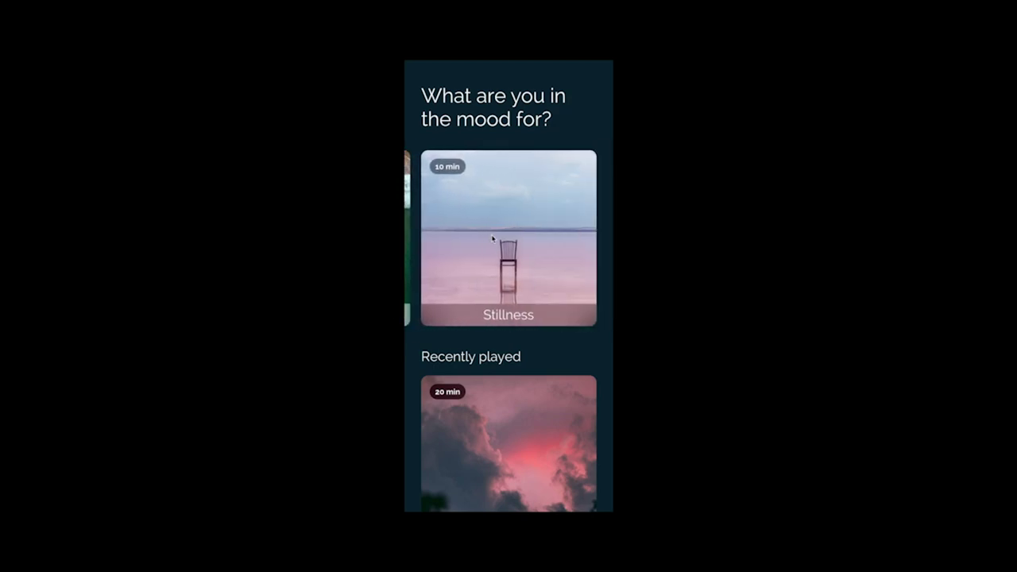
{"action": "left_click", "coordinate": [411, 245]}
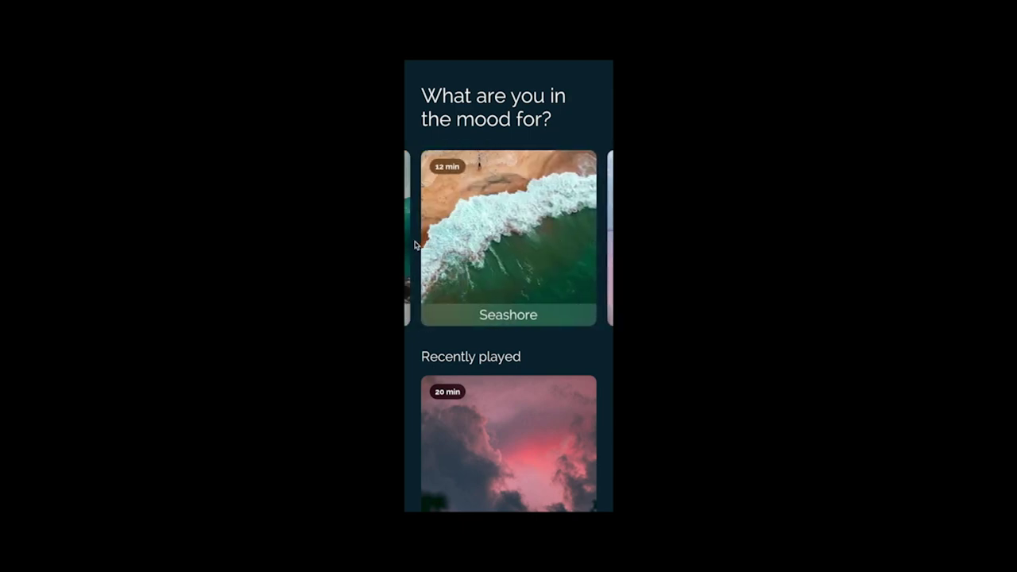
{"action": "left_click_drag", "start_coordinate": [410, 246], "coordinate": [532, 246]}
{"action": "left_click_drag", "start_coordinate": [410, 247], "coordinate": [483, 239]}
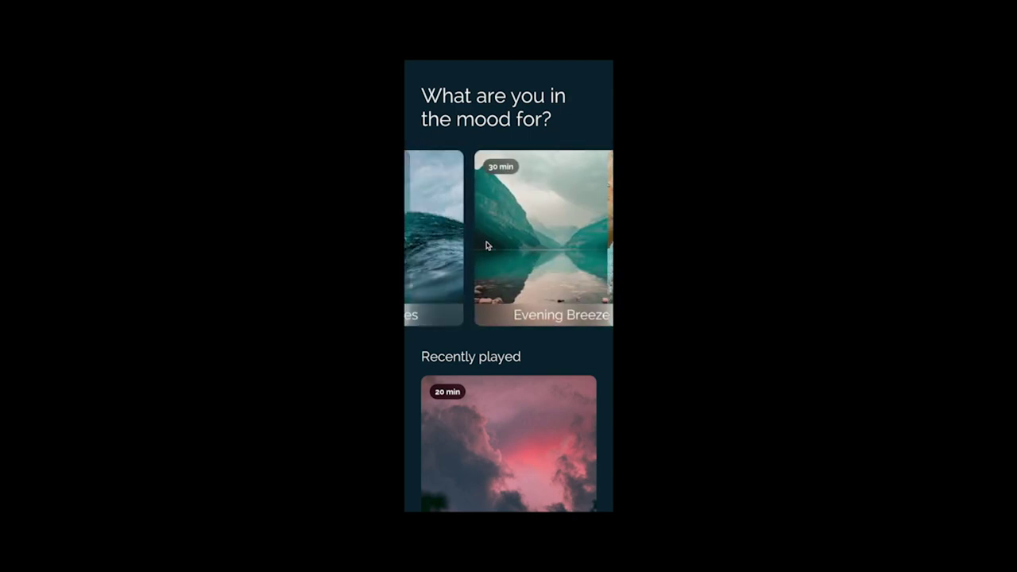
{"action": "left_click_drag", "start_coordinate": [410, 251], "coordinate": [537, 250]}
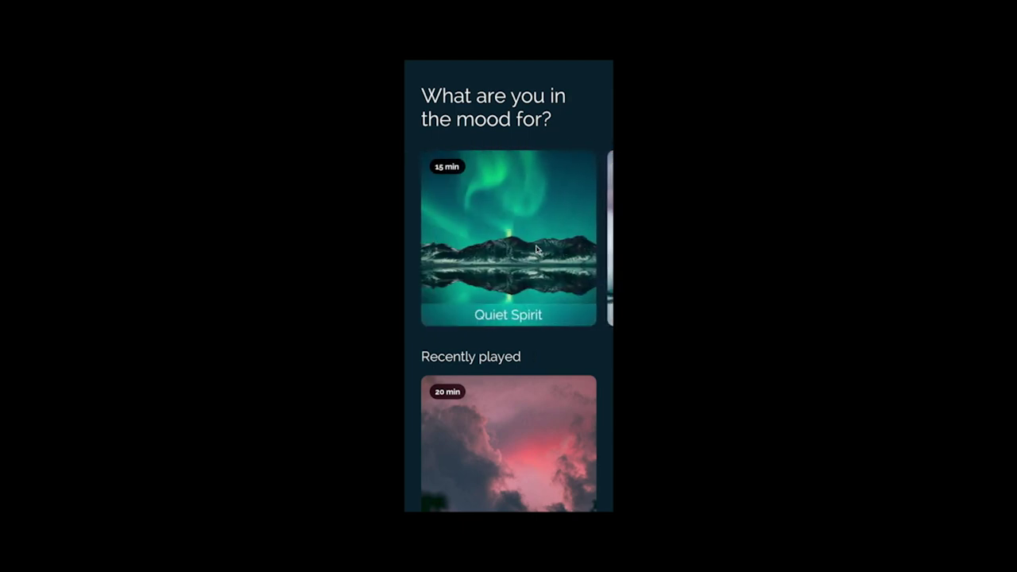